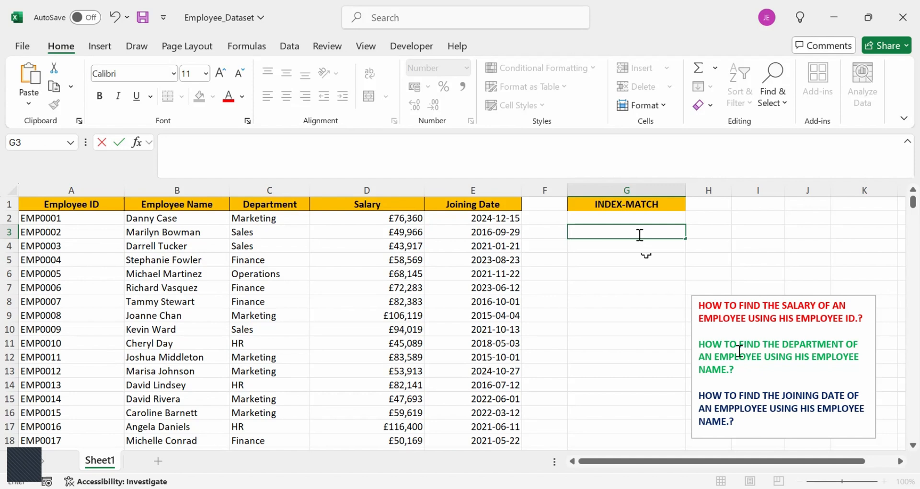
# Begin a formula in G3 with INDEX over the entire Salary column D:D and a nested MATCH as its row number.
pyautogui.write('=IN')
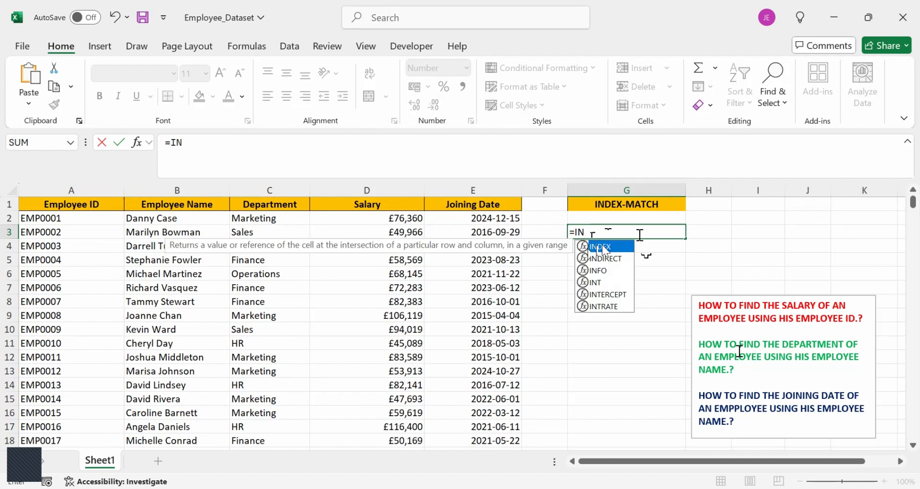
pyautogui.doubleClick(603, 248)
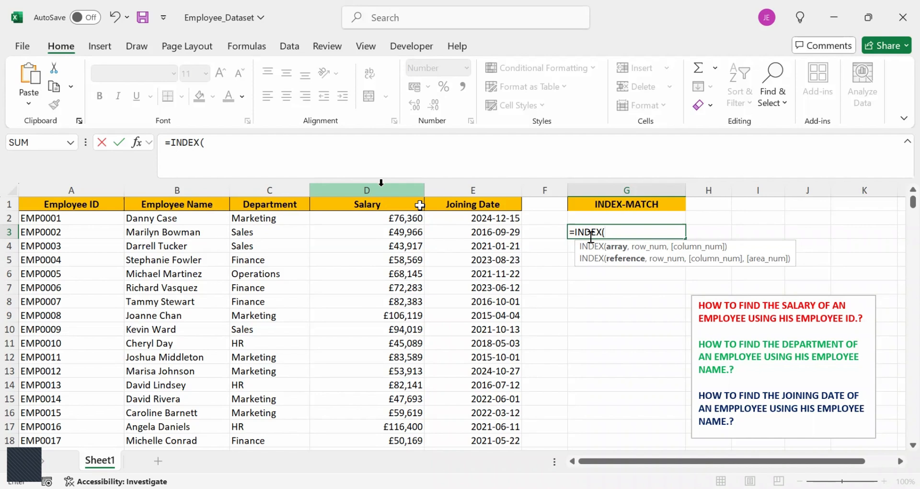
pyautogui.click(381, 183)
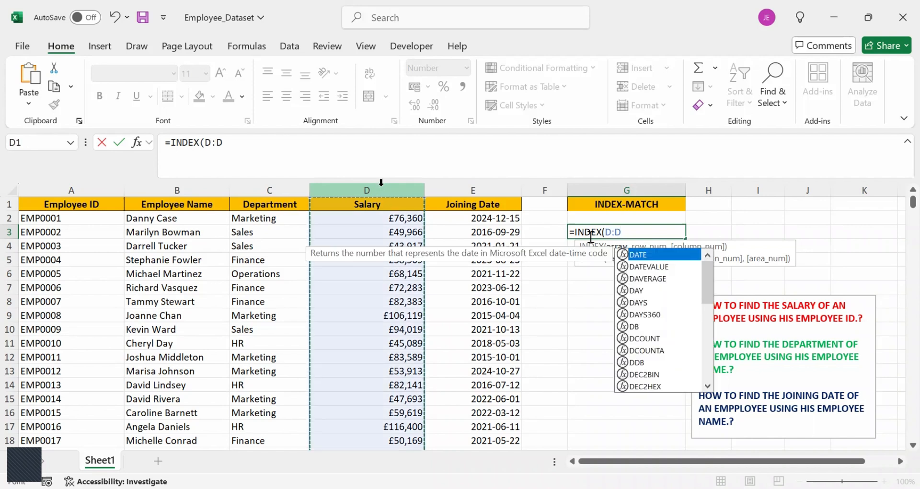
pyautogui.write(',M')
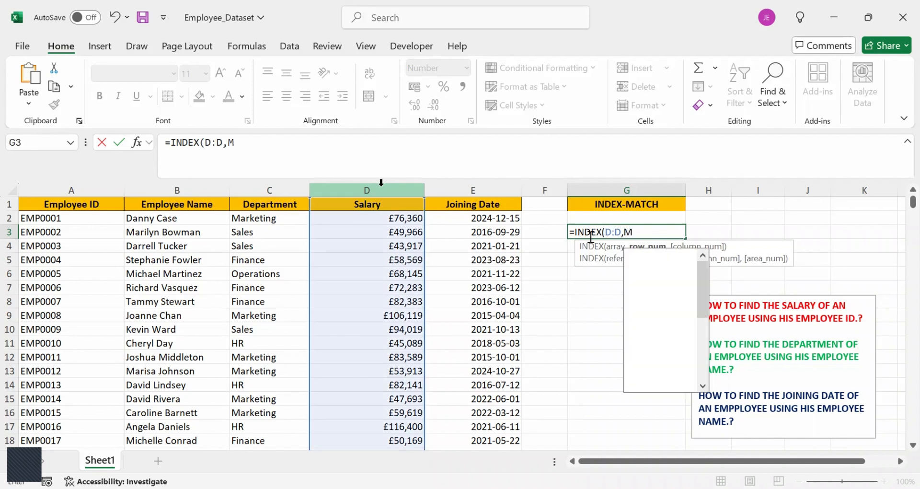
pyautogui.write('ATCH')
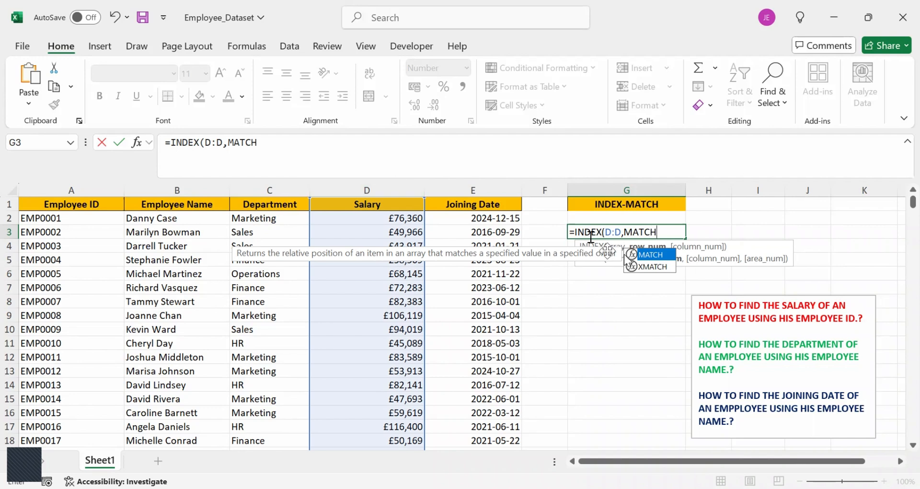
pyautogui.doubleClick(645, 254)
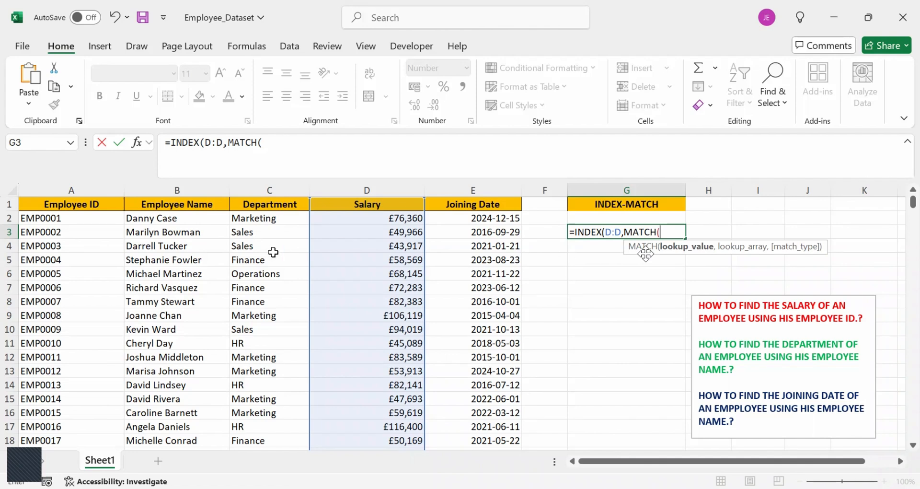
# Complete the MATCH in G3 with lookup value A16, lookup array A:A and exact match 0, and enter the formula.
pyautogui.click(87, 409)
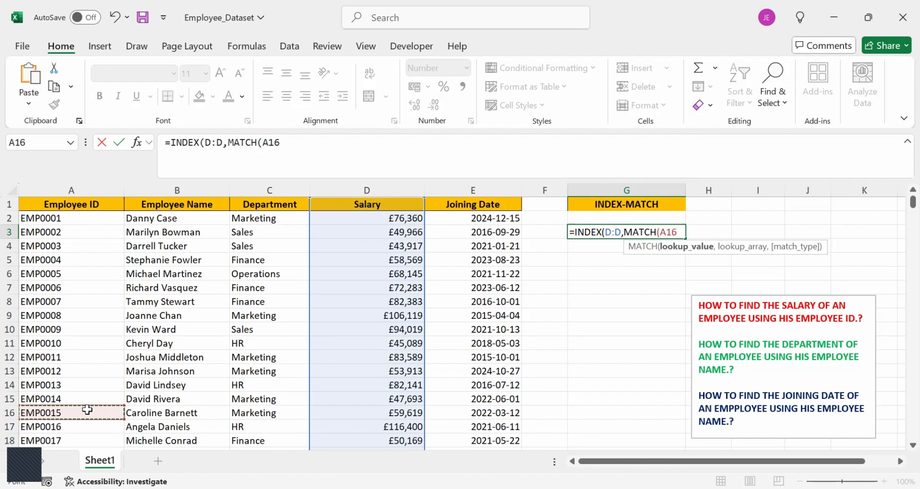
pyautogui.write(',')
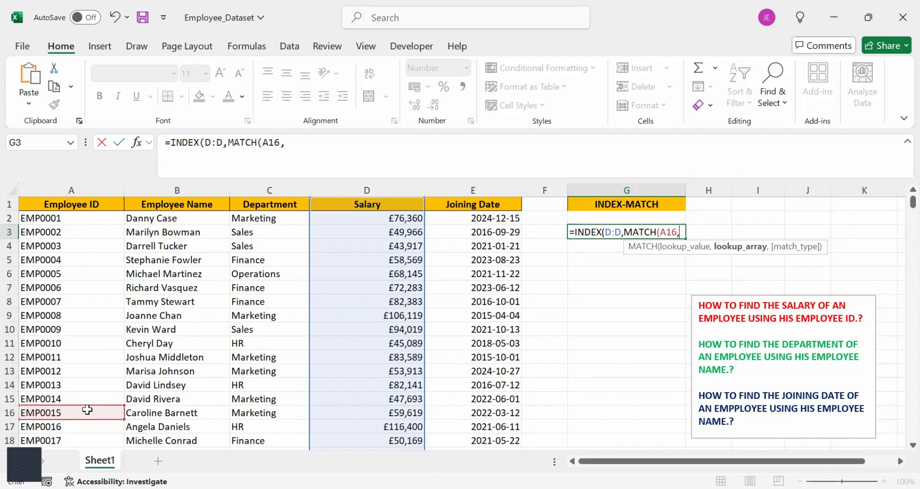
pyautogui.click(102, 187)
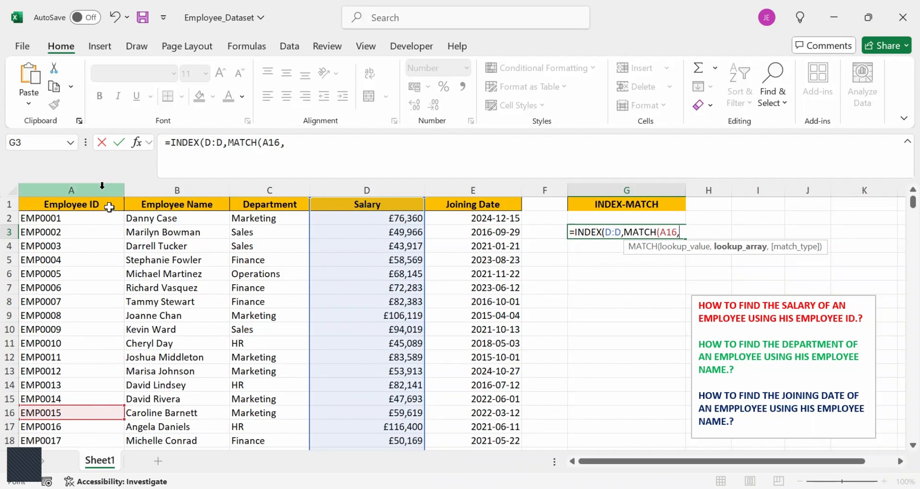
pyautogui.click(102, 186)
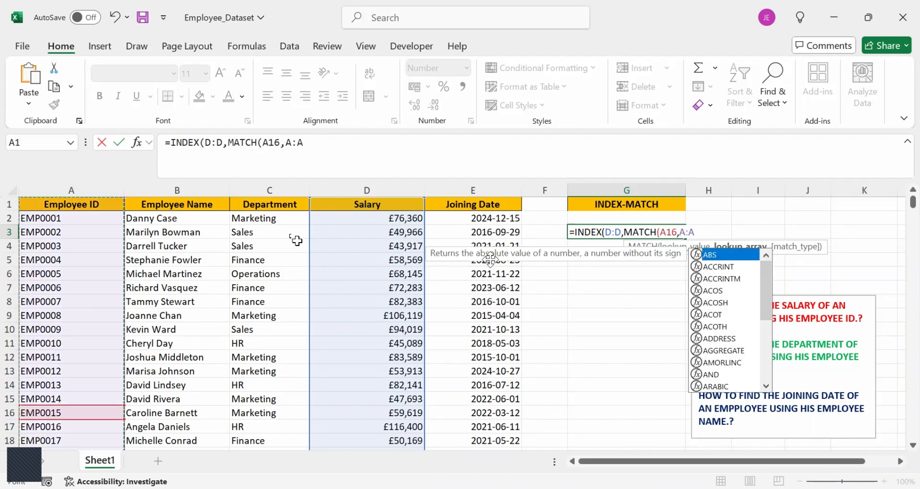
pyautogui.write(',')
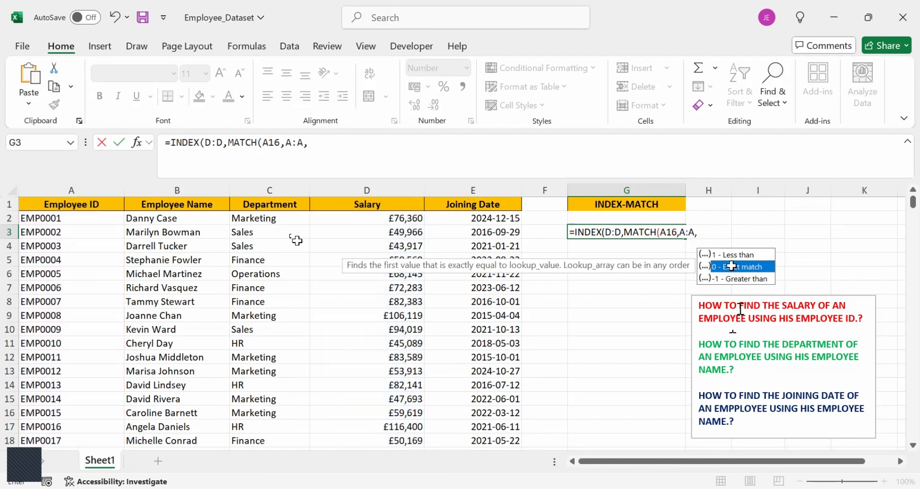
pyautogui.doubleClick(732, 267)
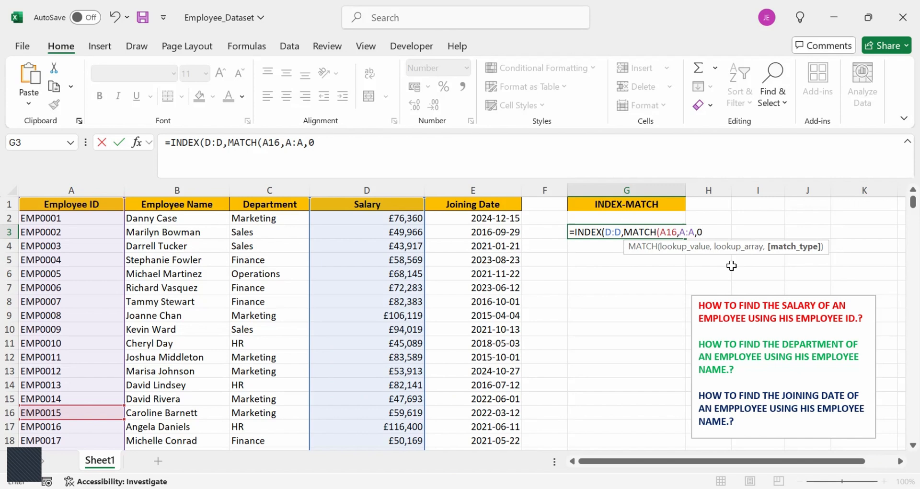
pyautogui.press('Return')
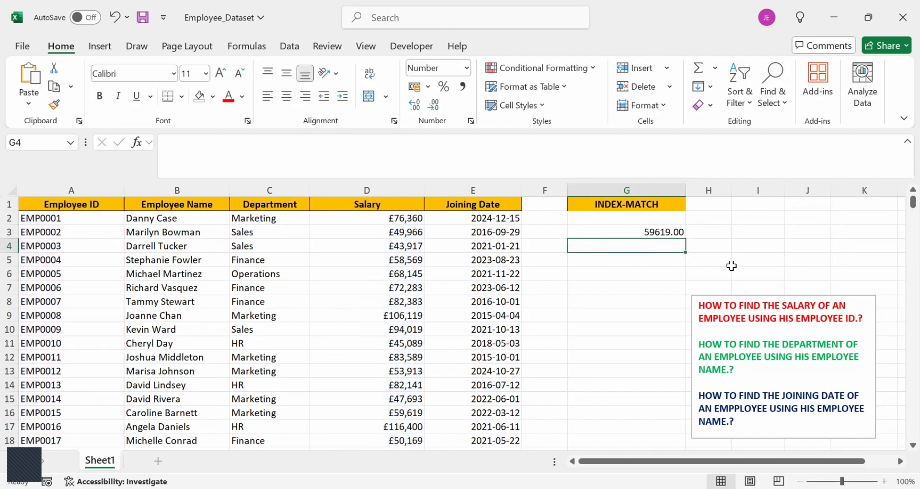
# Apply the comma number style to the salary result in G3 and fill the cell with the blue theme colour.
pyautogui.click(662, 234)
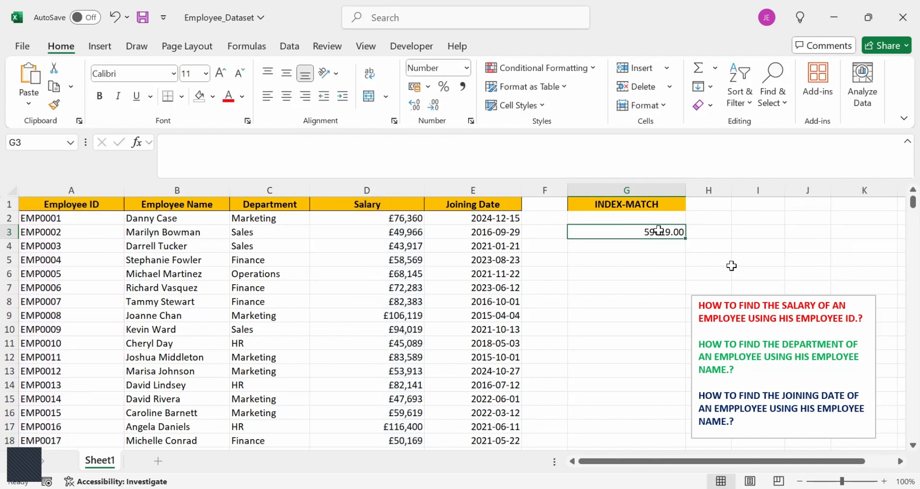
pyautogui.click(463, 87)
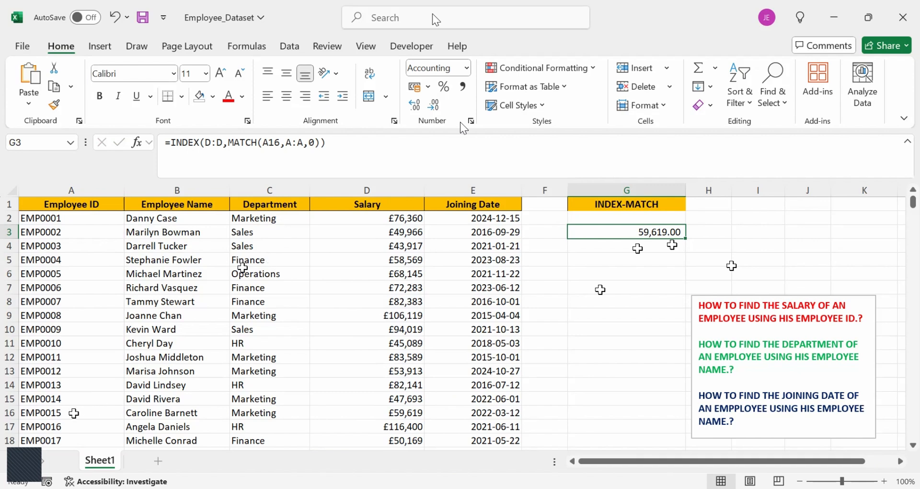
pyautogui.click(74, 413)
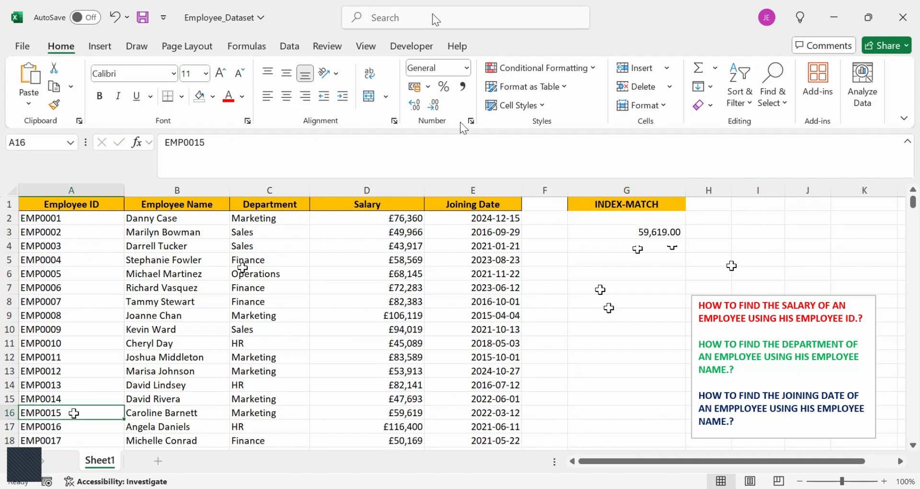
pyautogui.click(645, 259)
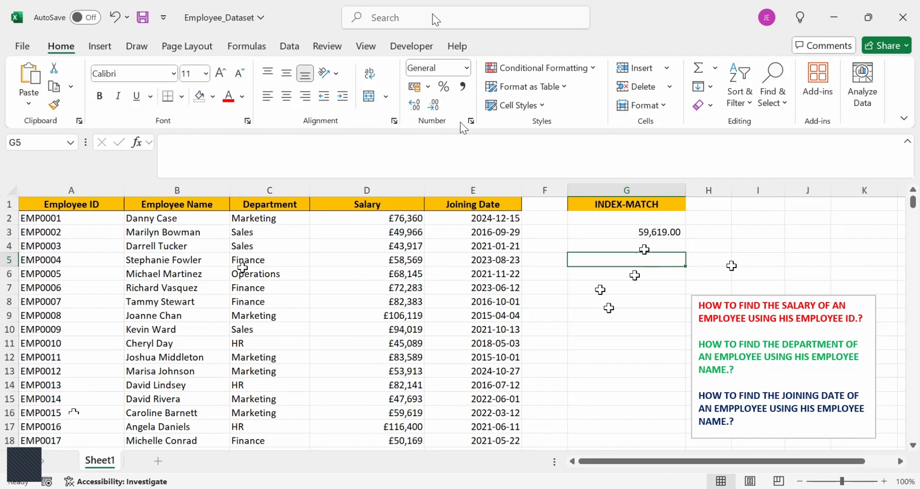
pyautogui.click(626, 236)
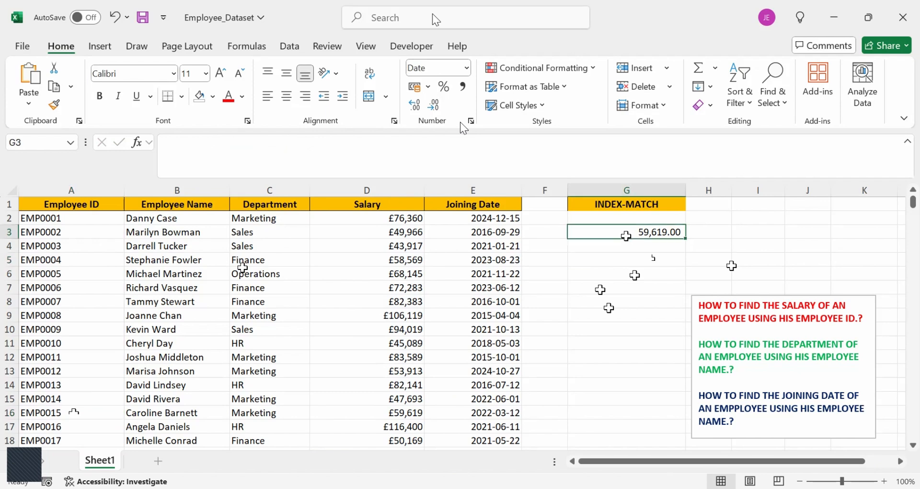
pyautogui.click(212, 96)
pyautogui.click(286, 168)
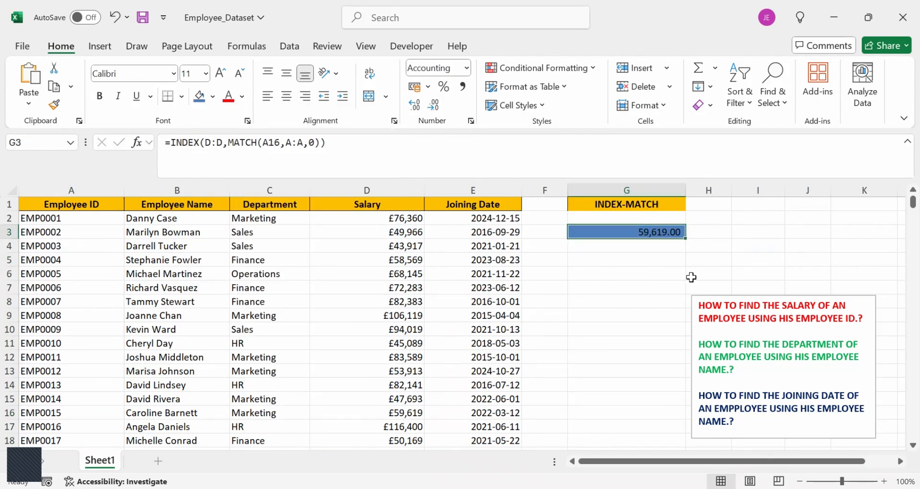
pyautogui.click(692, 277)
# Begin a formula in G6 with INDEX over the entire Department column C:C and a nested MATCH as its row number.
pyautogui.click(654, 274)
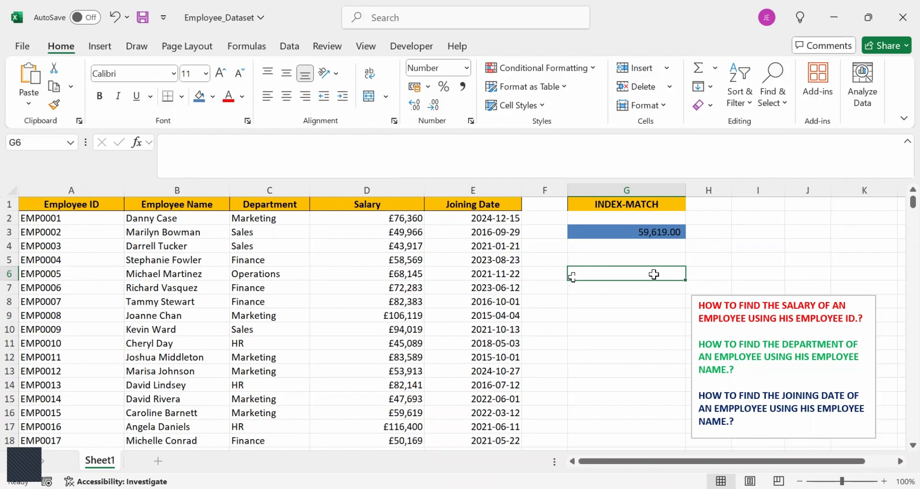
pyautogui.write('=')
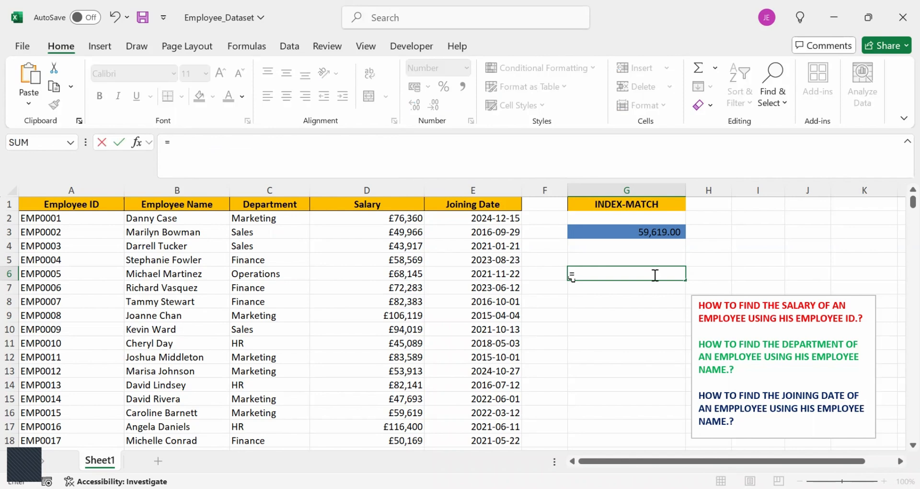
pyautogui.write('INDE')
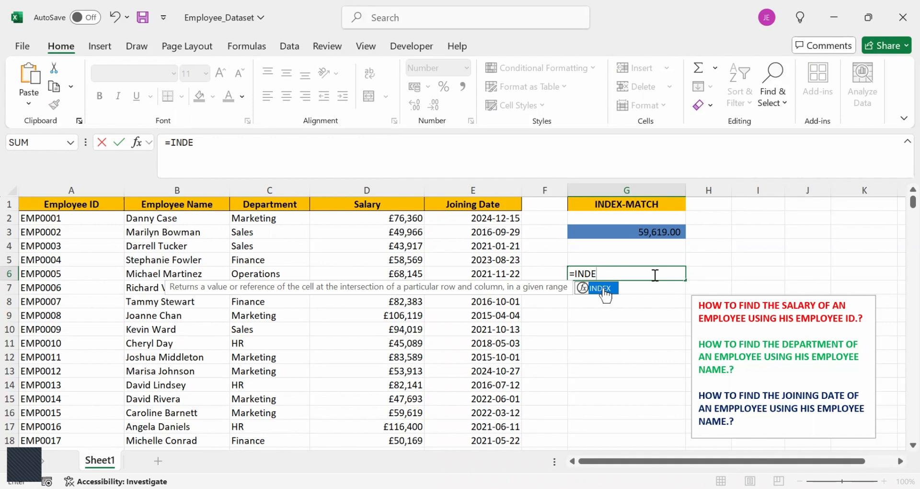
pyautogui.doubleClick(603, 287)
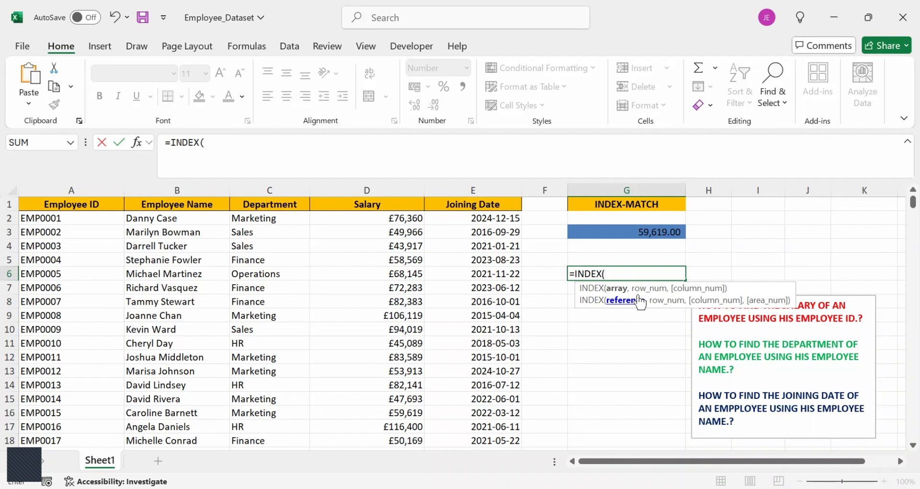
pyautogui.click(278, 189)
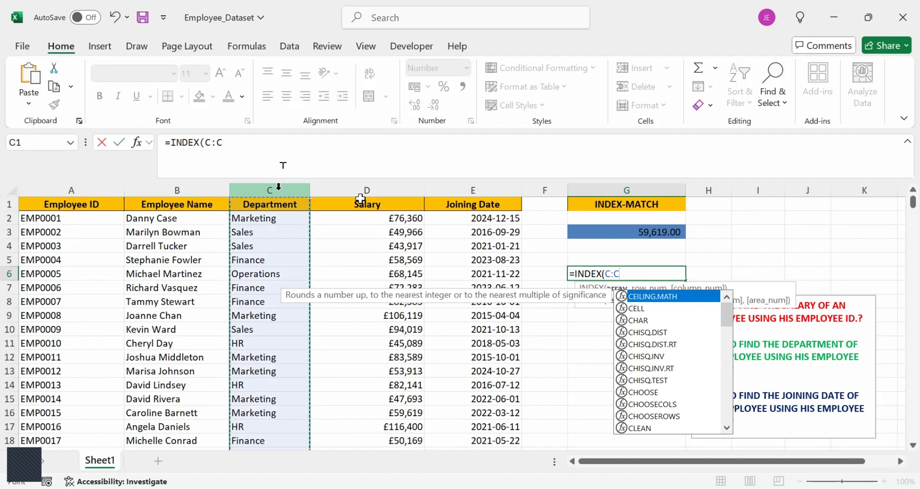
pyautogui.write(',')
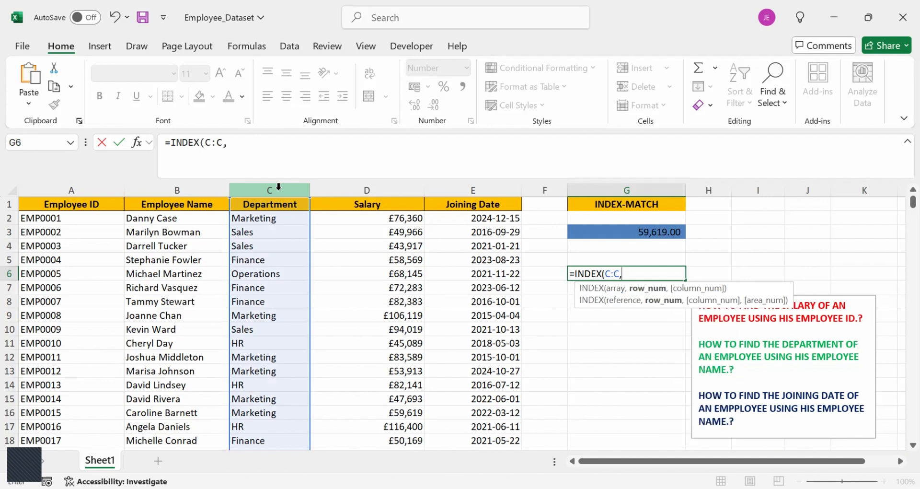
pyautogui.write('MATCH')
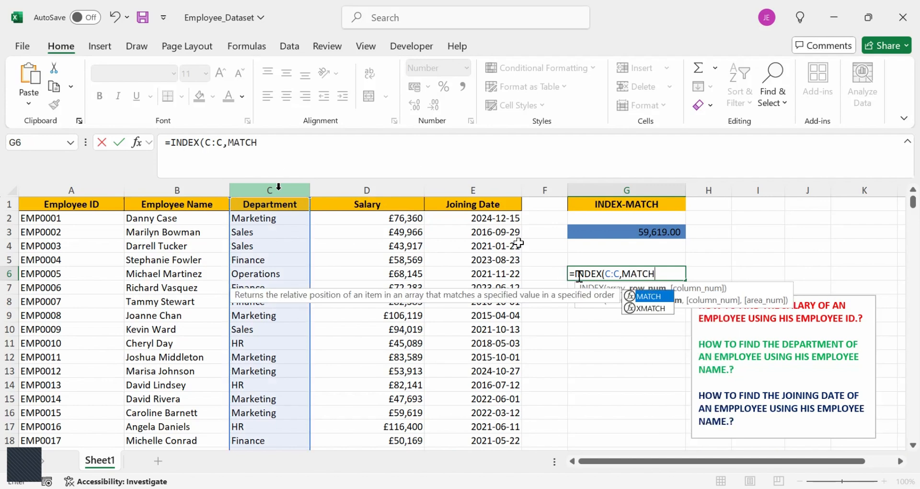
pyautogui.doubleClick(655, 297)
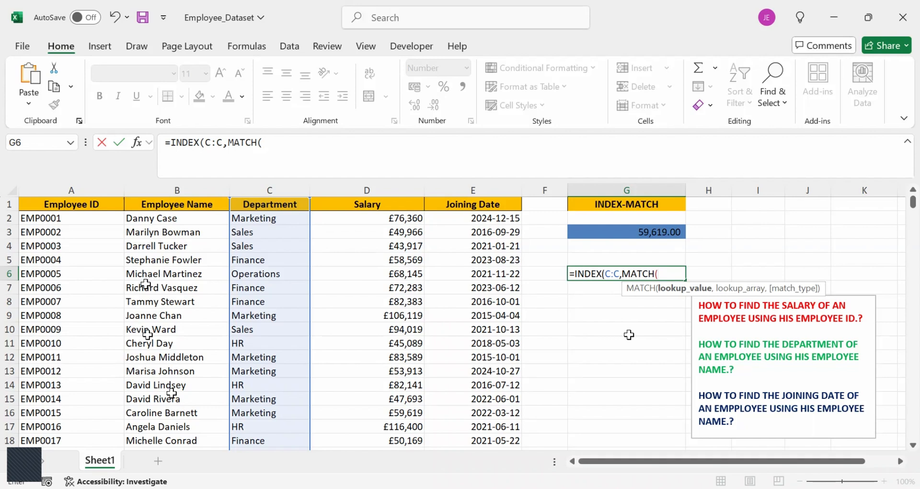
# Complete the MATCH in G6 with lookup value B13, lookup array B:B and exact match 0, and enter the formula.
pyautogui.click(182, 370)
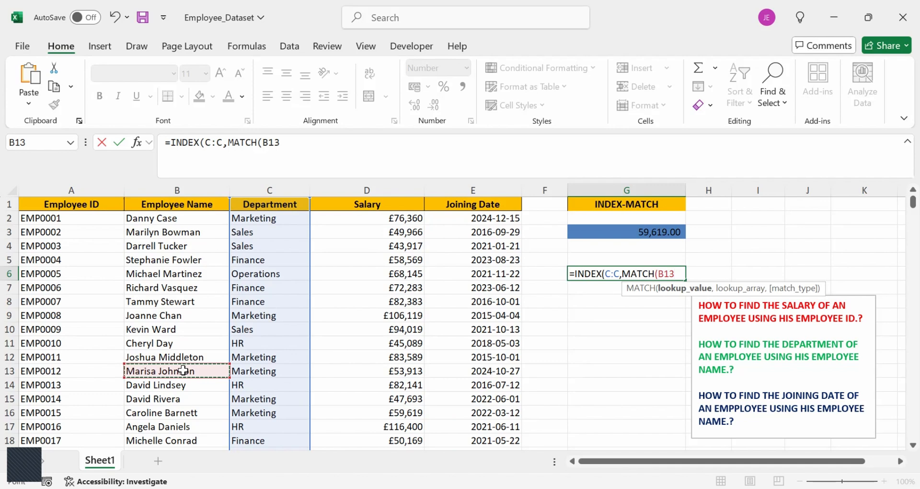
pyautogui.write(',')
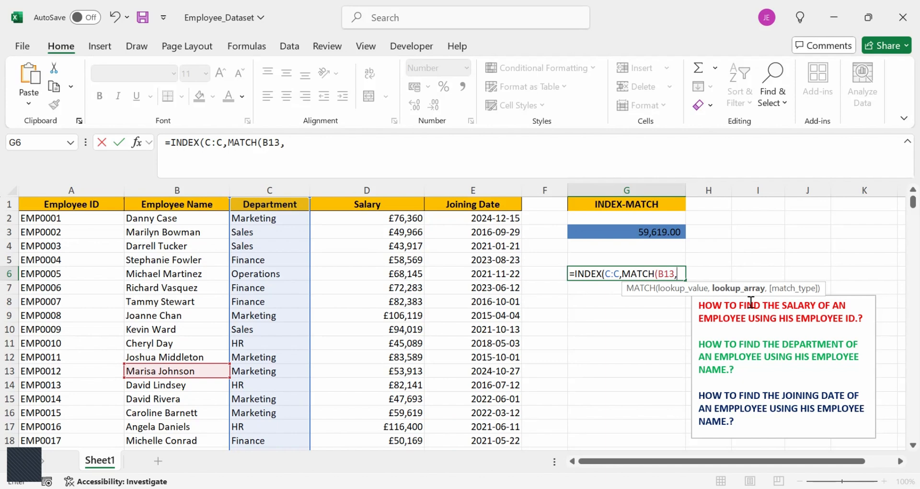
pyautogui.click(194, 186)
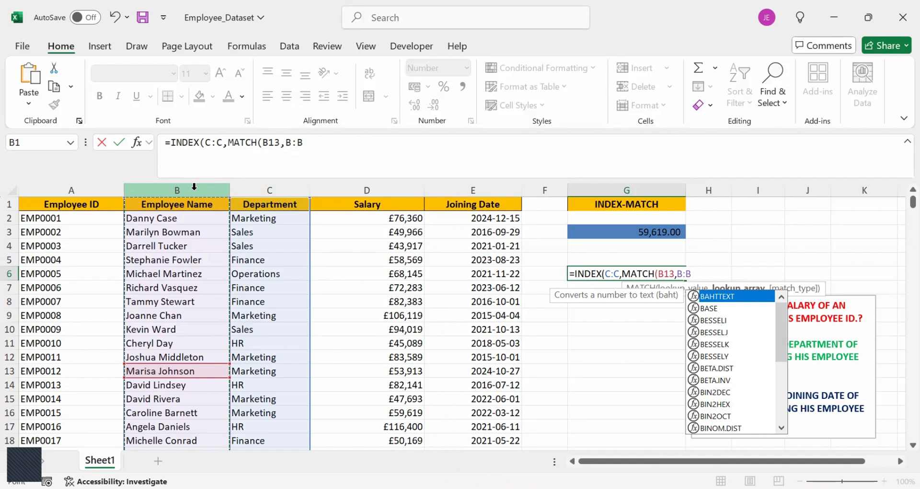
pyautogui.write(',')
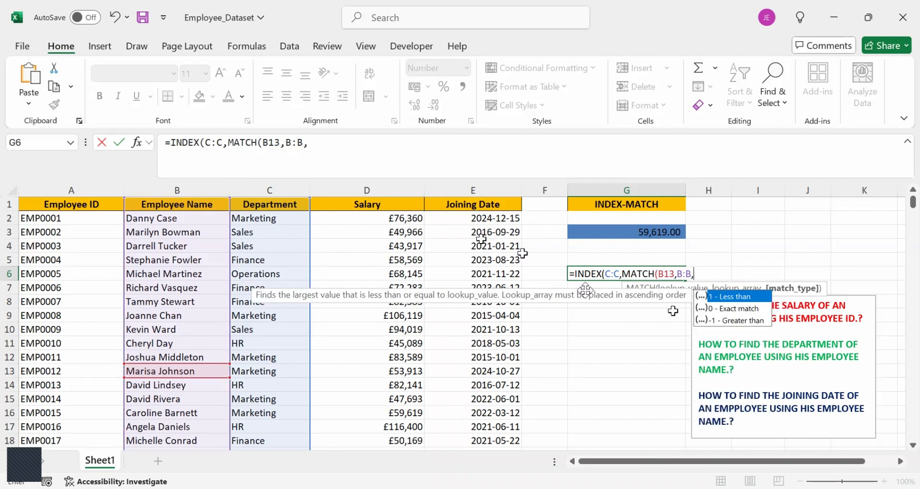
pyautogui.doubleClick(721, 308)
pyautogui.press('Return')
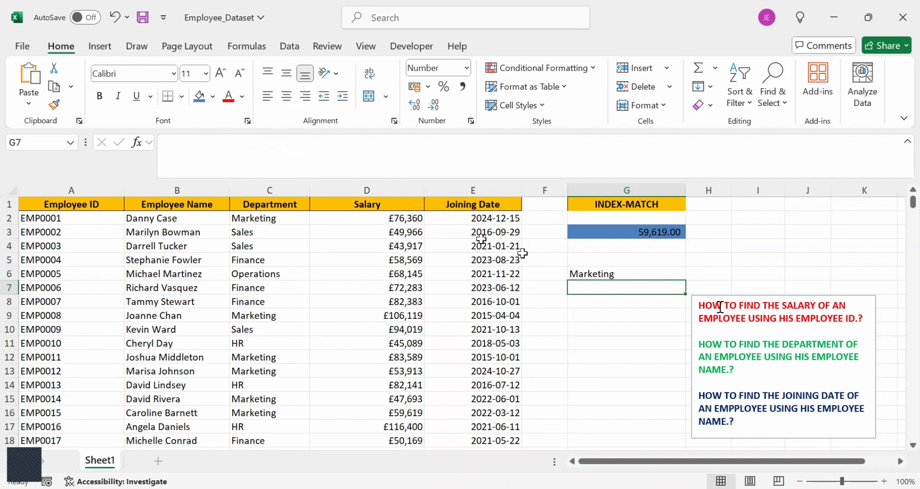
# Fill the department result cell G6 with a light aqua theme colour.
pyautogui.click(649, 274)
pyautogui.click(218, 99)
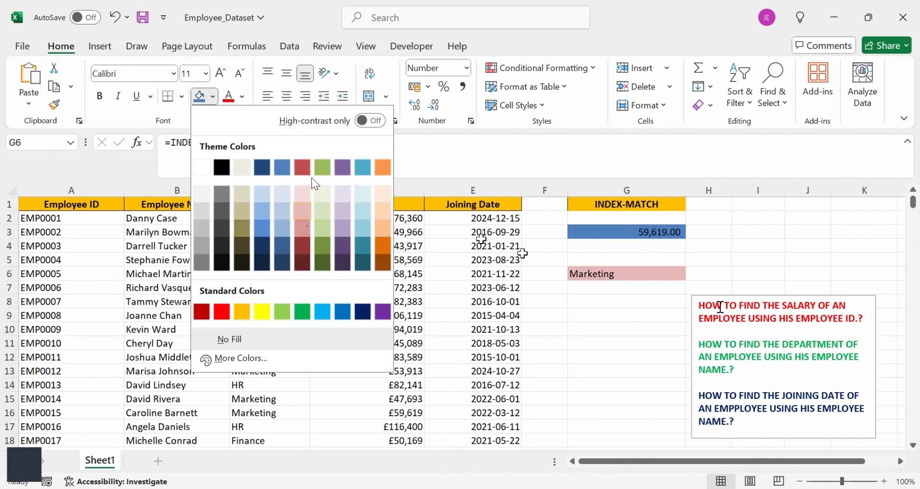
pyautogui.click(362, 212)
# Begin a formula in G9 with INDEX over the entire Joining Date column E:E and a nested MATCH as its row number.
pyautogui.click(630, 313)
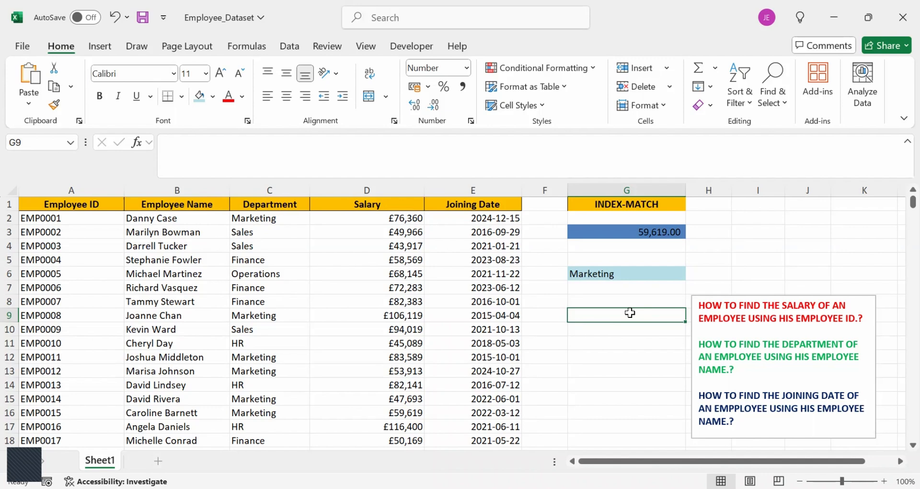
pyautogui.write('=')
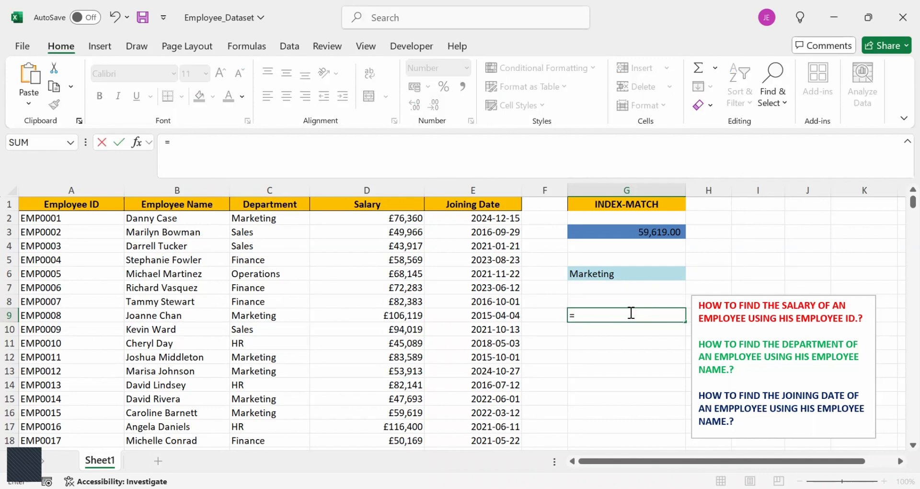
pyautogui.write('INDE')
pyautogui.doubleClick(601, 326)
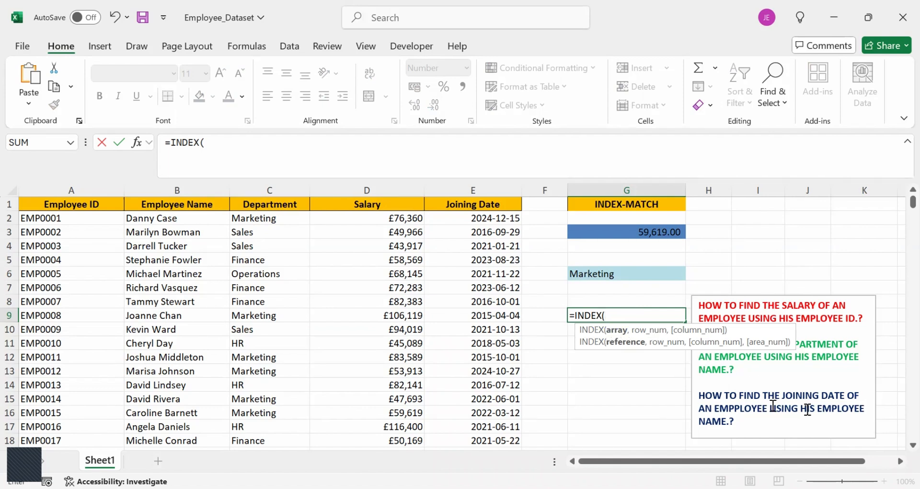
pyautogui.click(499, 183)
pyautogui.write(',')
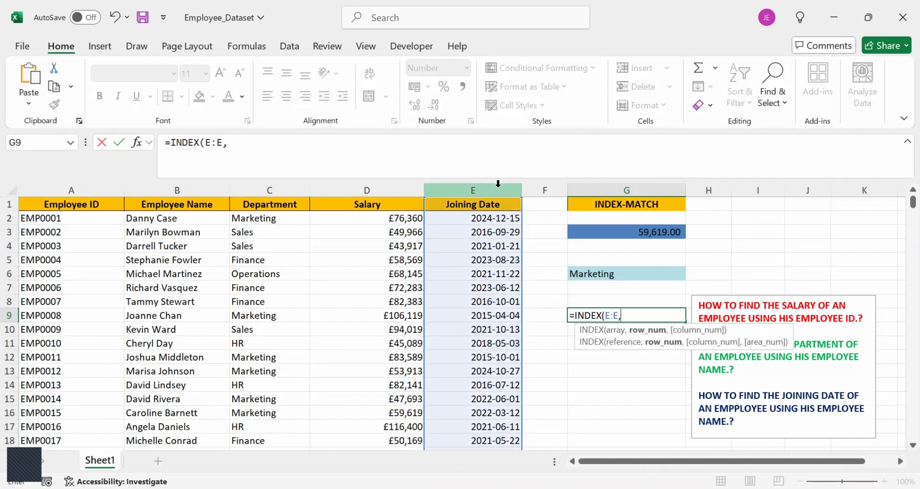
pyautogui.write('MATCH(')
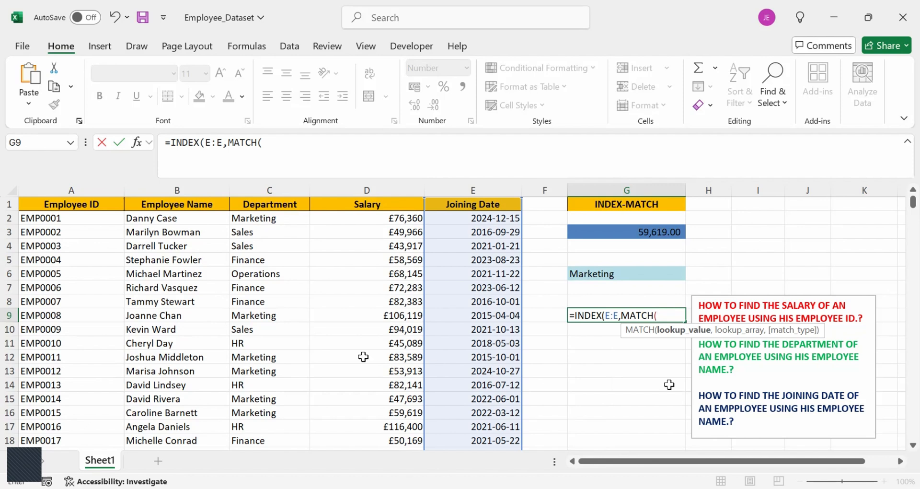
# Complete the MATCH in G9 with lookup value B2, lookup array B:B and exact match 0, and enter the formula.
pyautogui.click(160, 219)
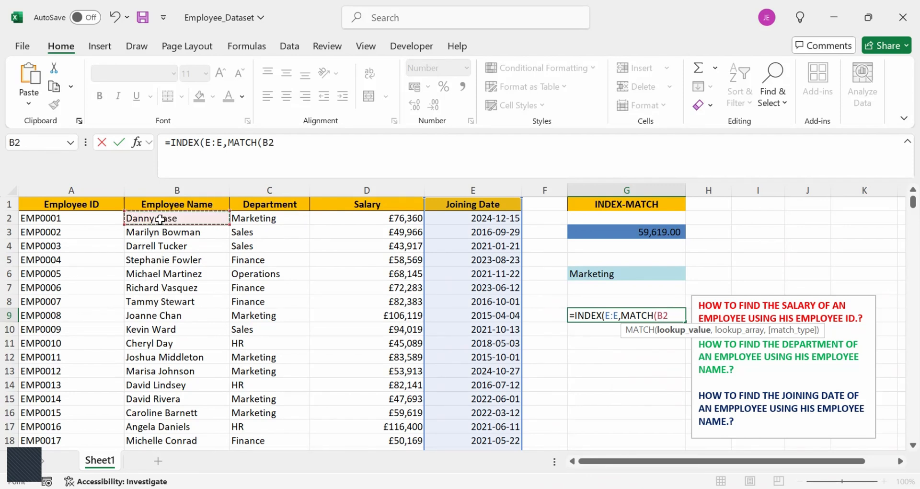
pyautogui.write(',')
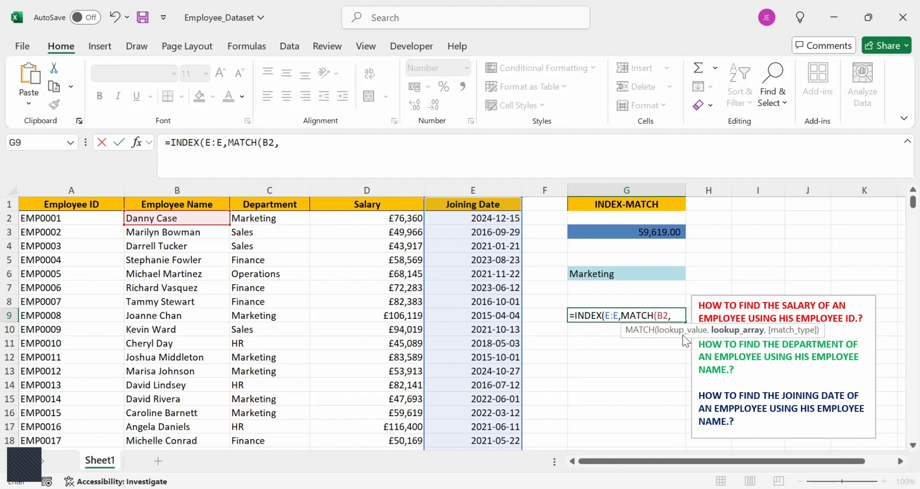
pyautogui.click(202, 186)
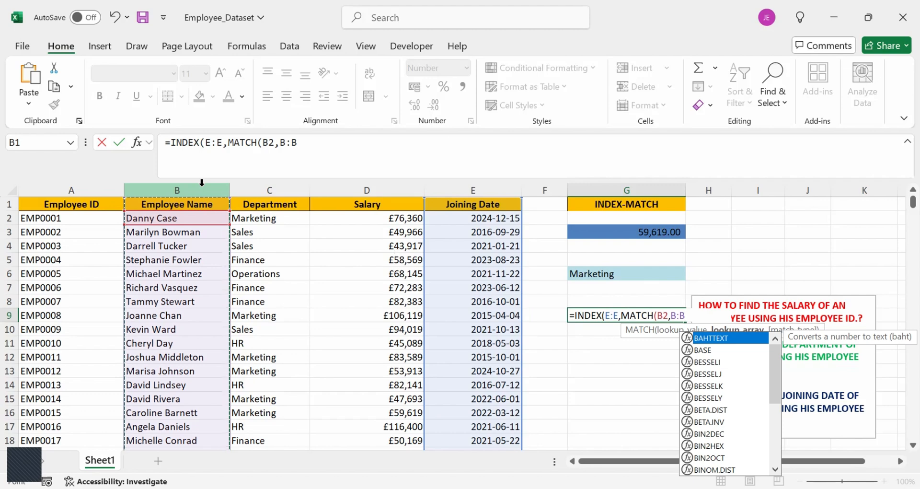
pyautogui.write(',')
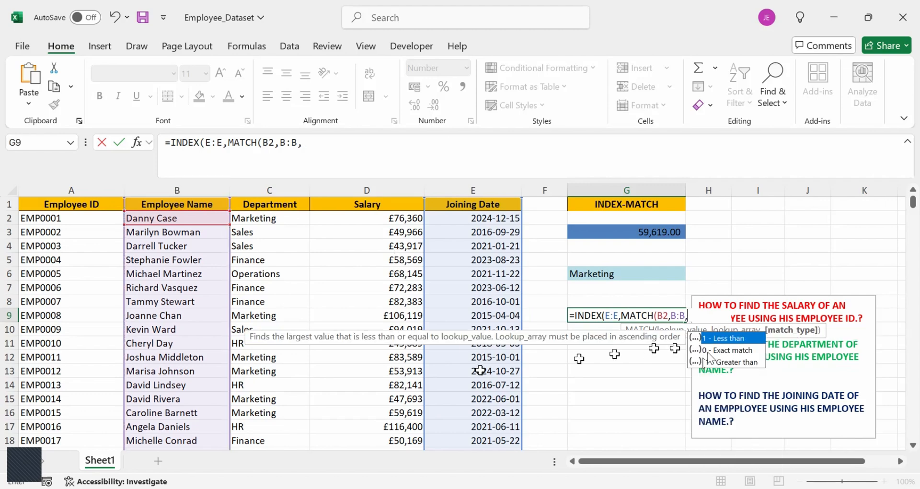
pyautogui.doubleClick(708, 351)
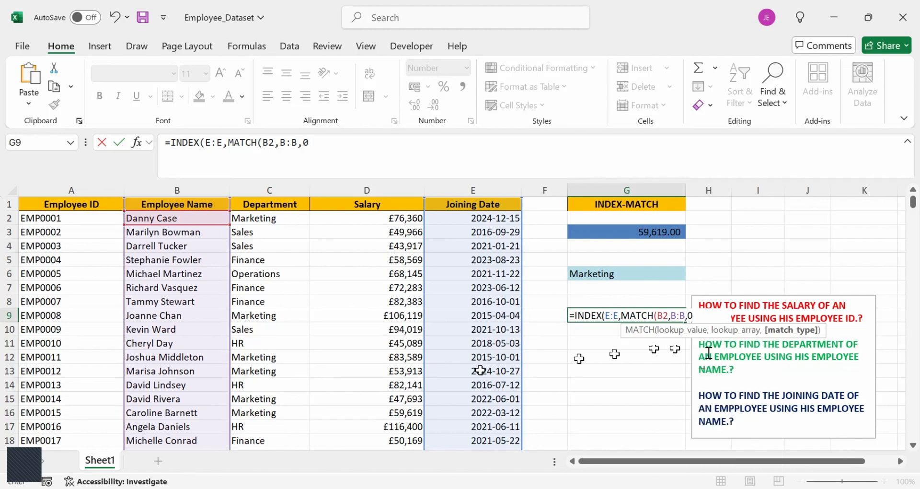
pyautogui.press('Return')
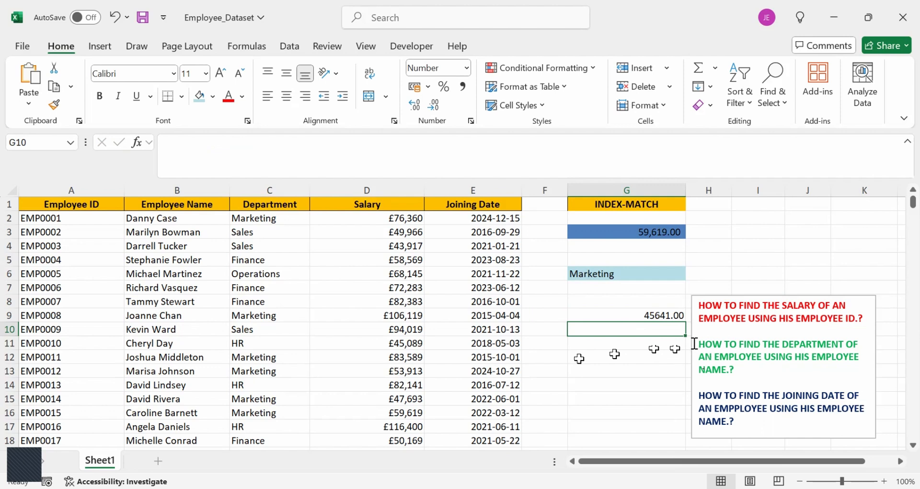
# Format the joining date result in G9 as Short Date.
pyautogui.click(654, 314)
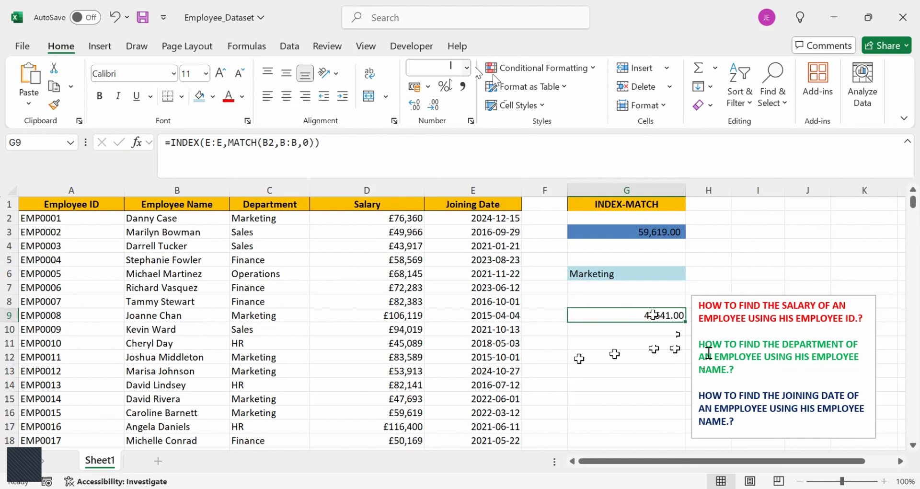
pyautogui.click(466, 71)
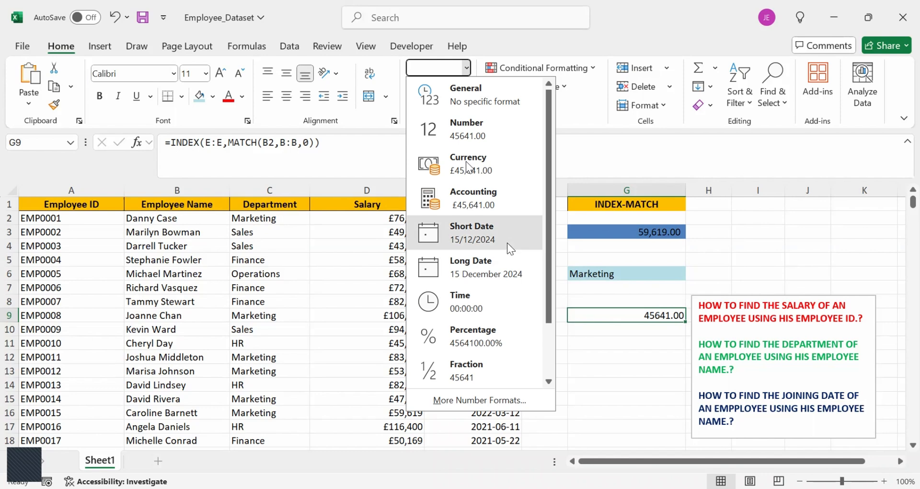
pyautogui.click(508, 240)
pyautogui.click(631, 358)
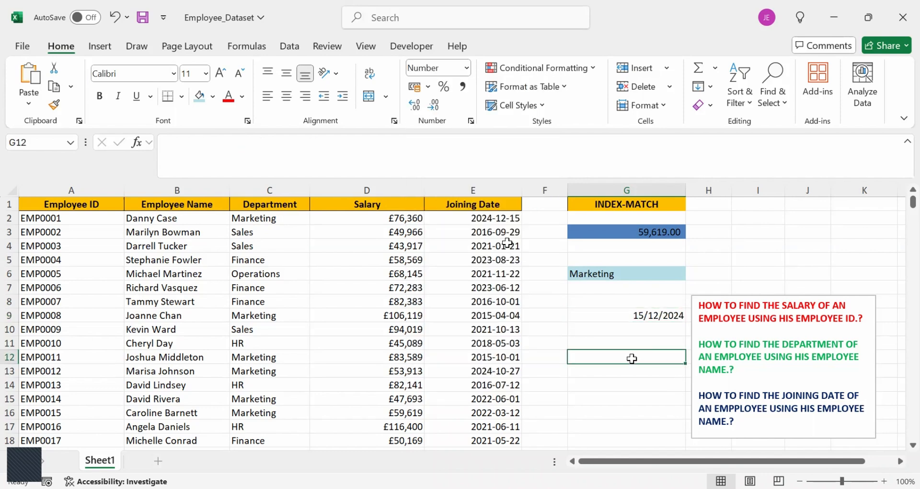